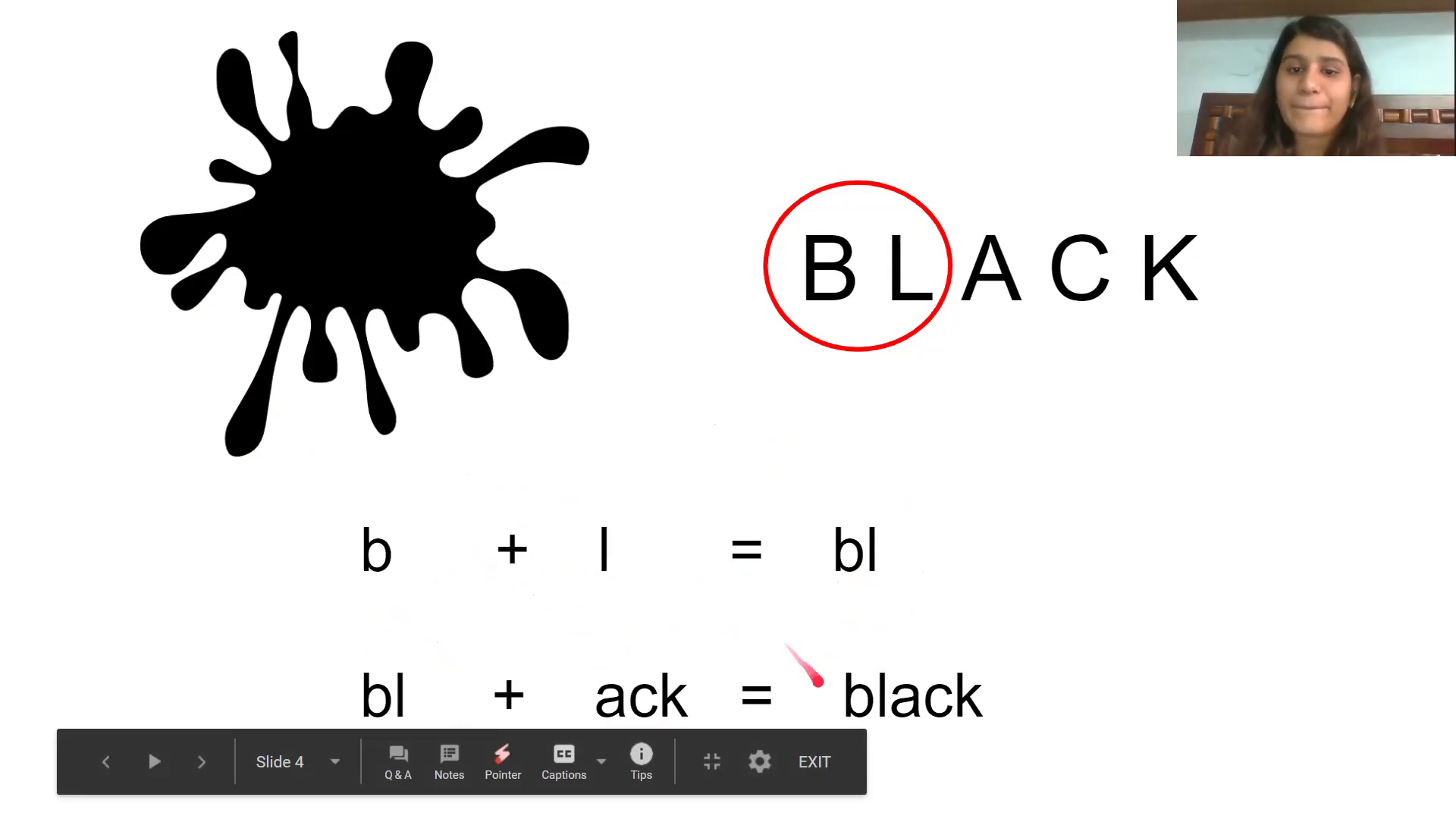
Advance from the BLACK ink-splat slide to the cherry BLOSSOM slide.
{"action": "key", "text": "Right"}
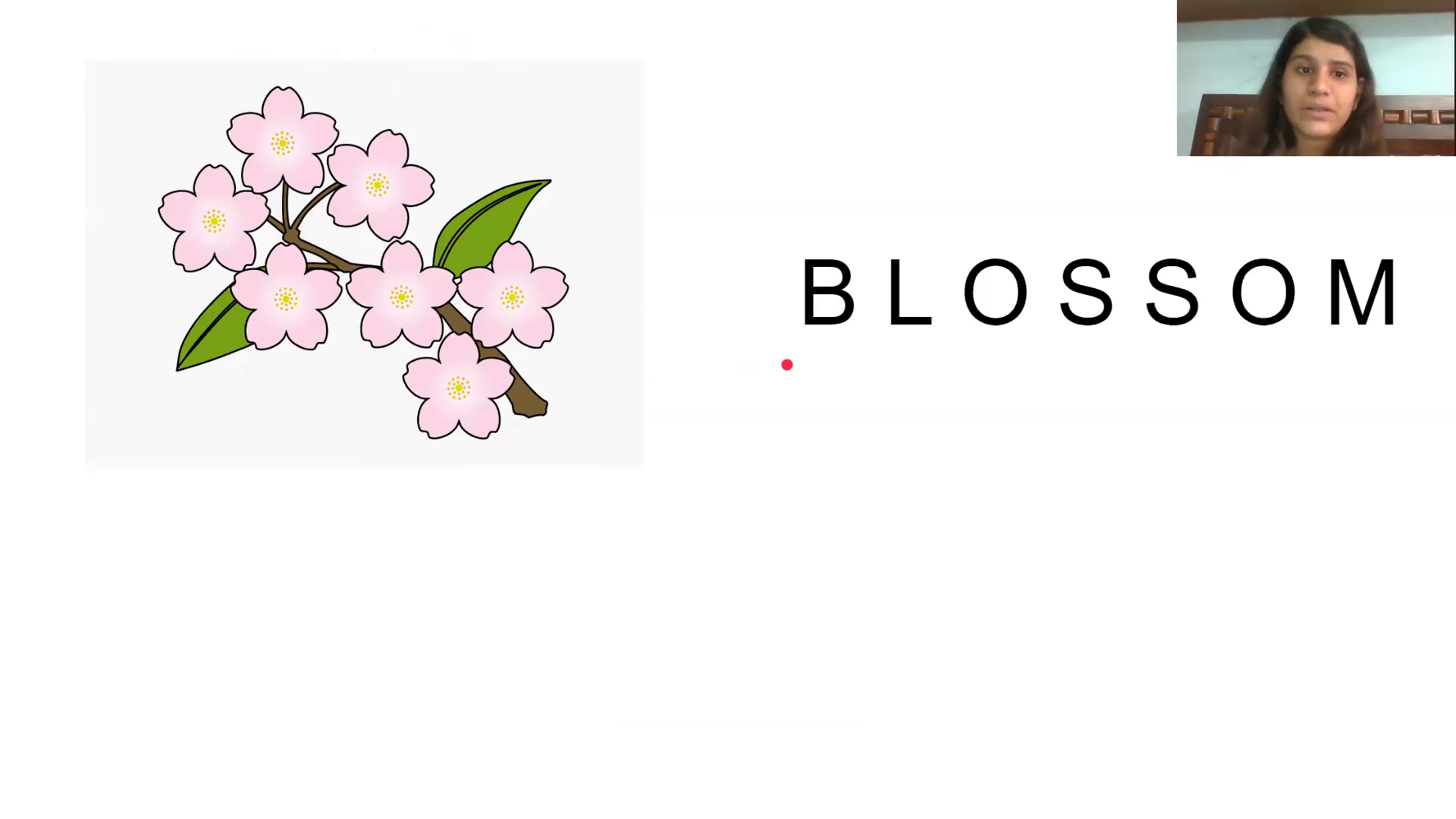
Reveal the BL circle and blossom blend equation, then advance to the blocks, blanket, blow, blender slide.
{"action": "key", "text": "ctrl+l"}
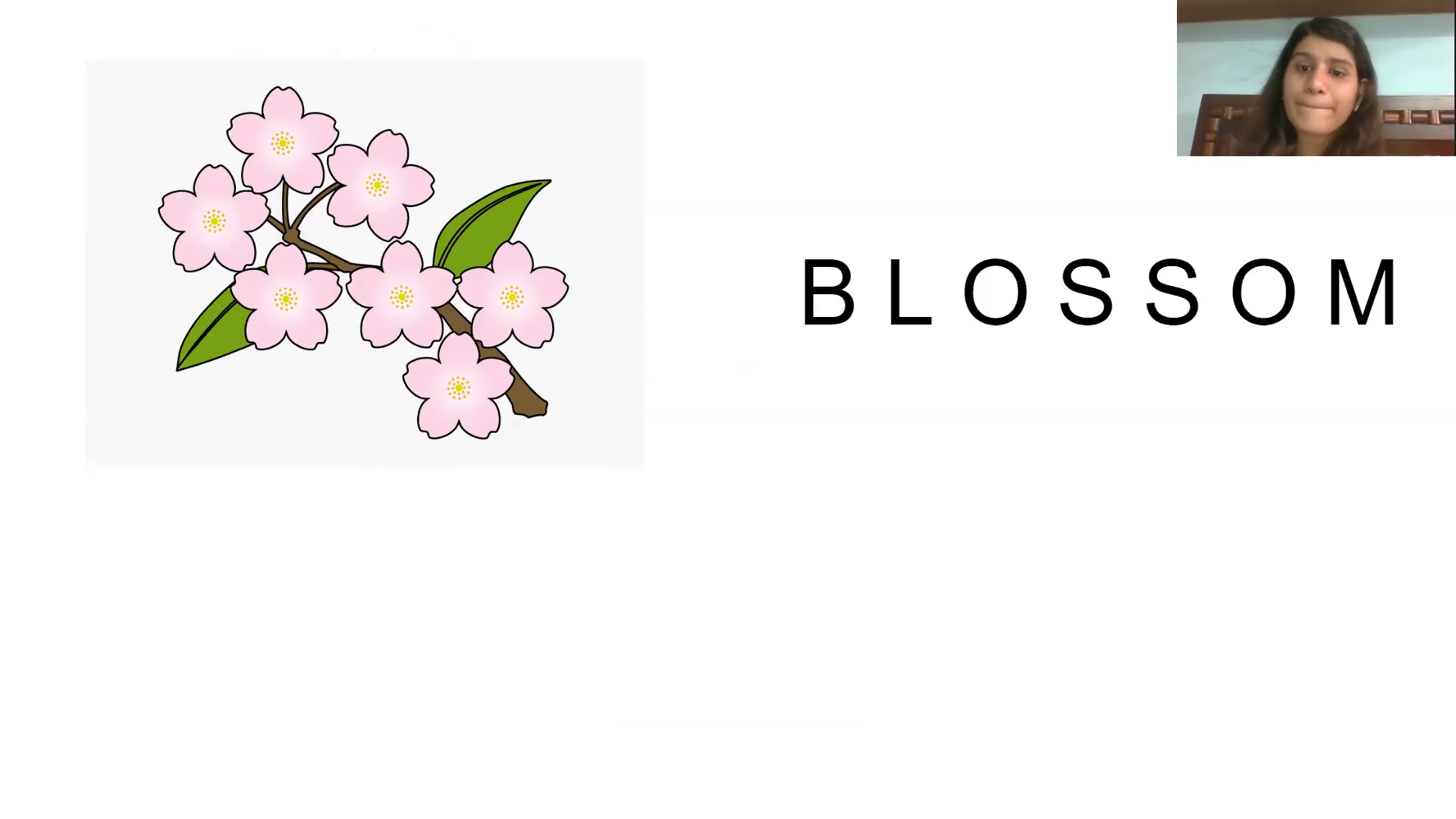
{"action": "key", "text": "Right"}
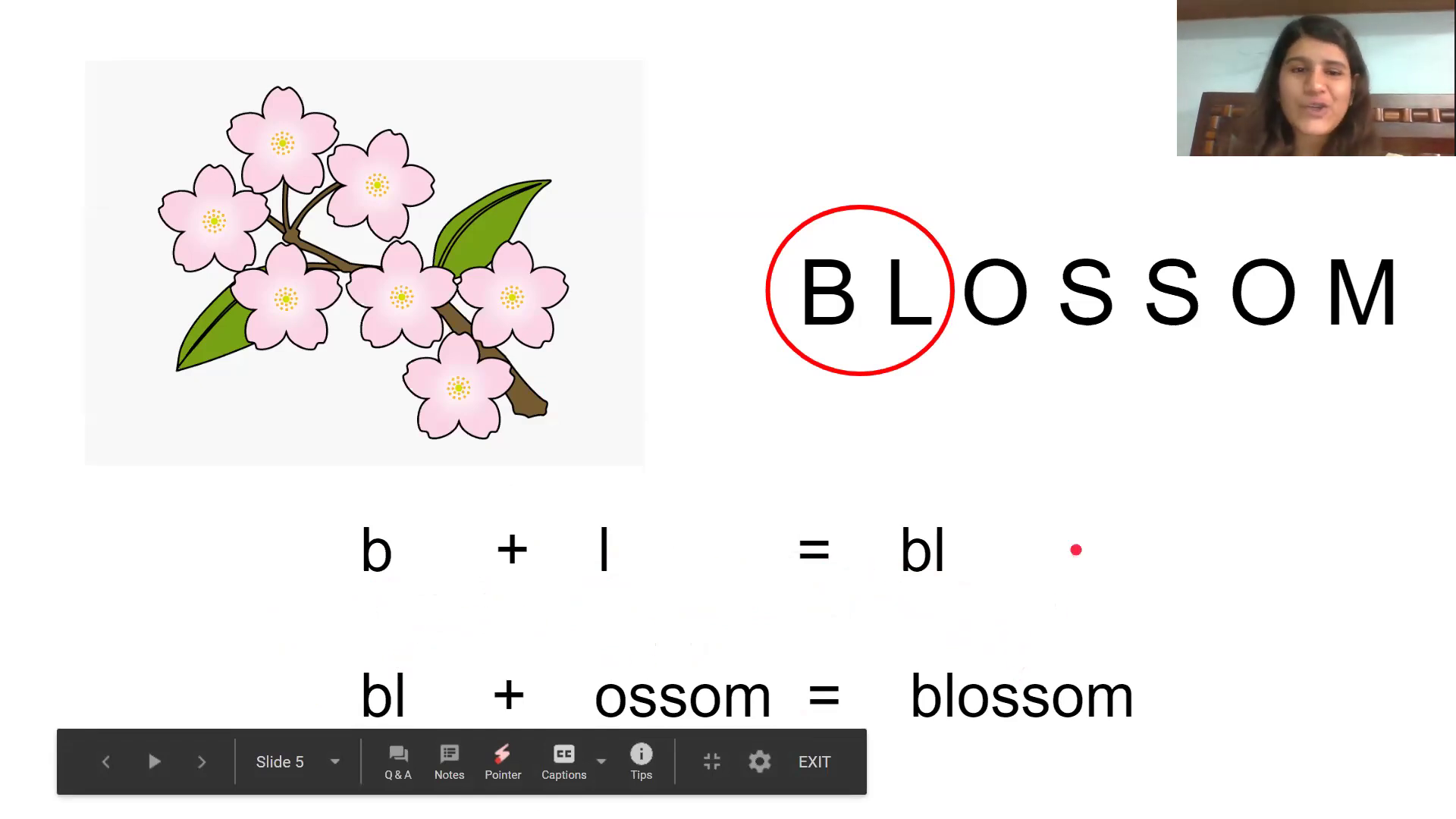
{"action": "left_click", "coordinate": [1074, 550]}
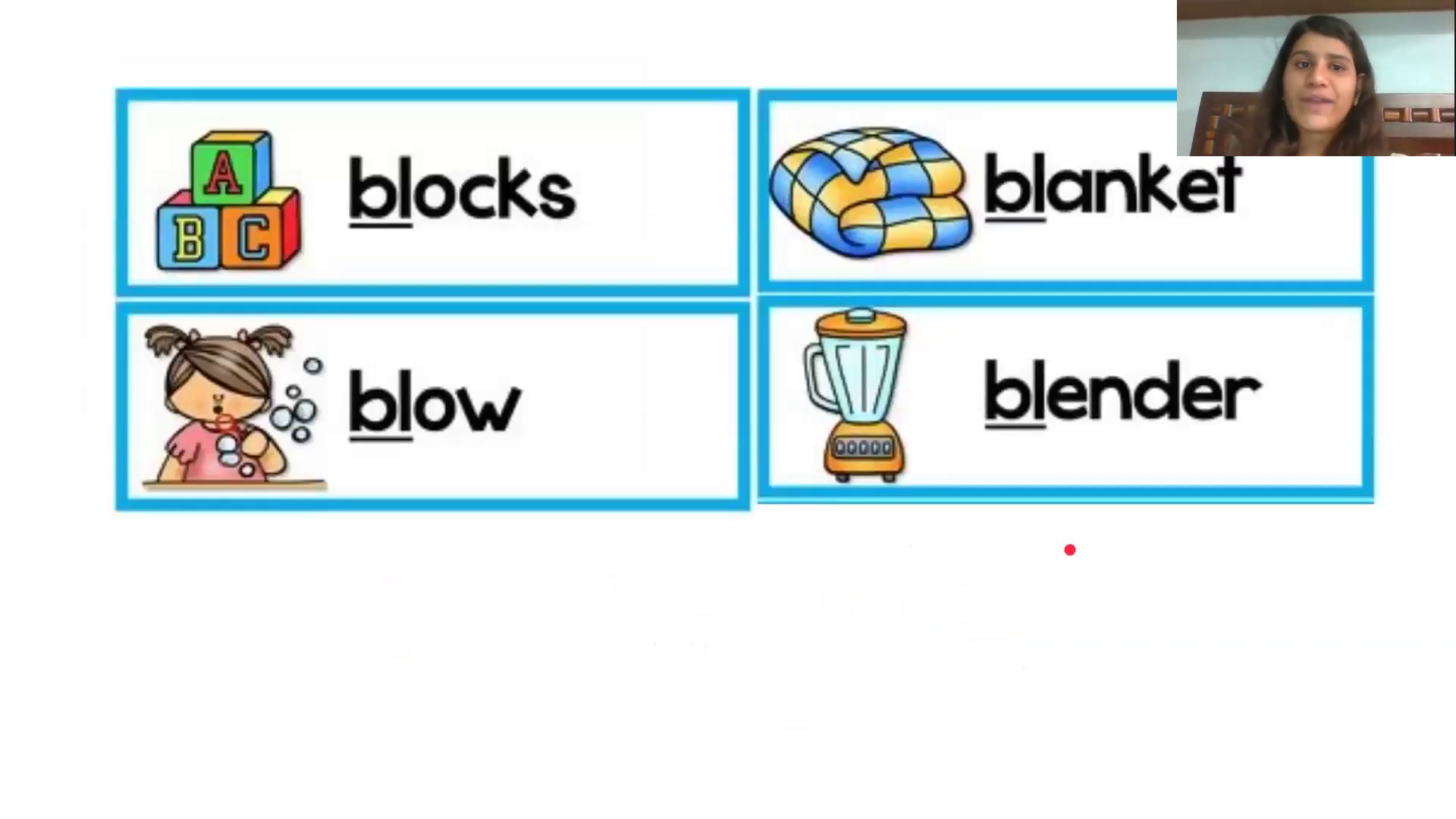